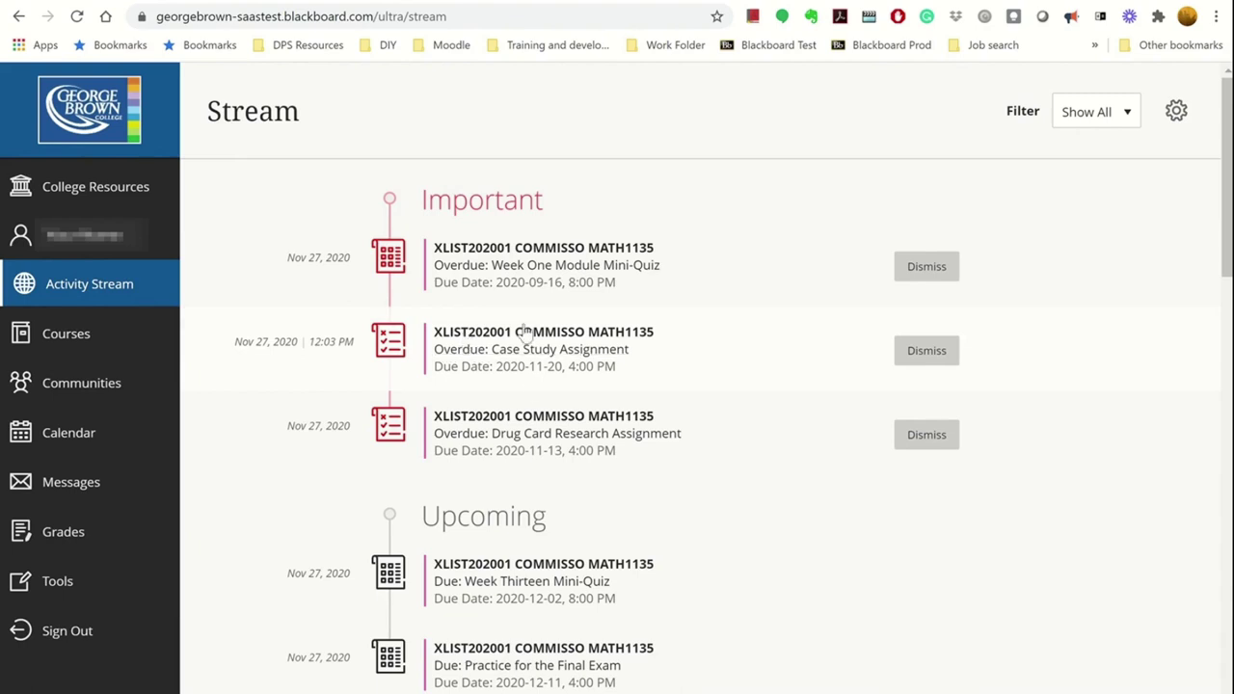
# Browse the activity stream and review its email and push notification settings
pyautogui.scroll(-1, 569, 323)
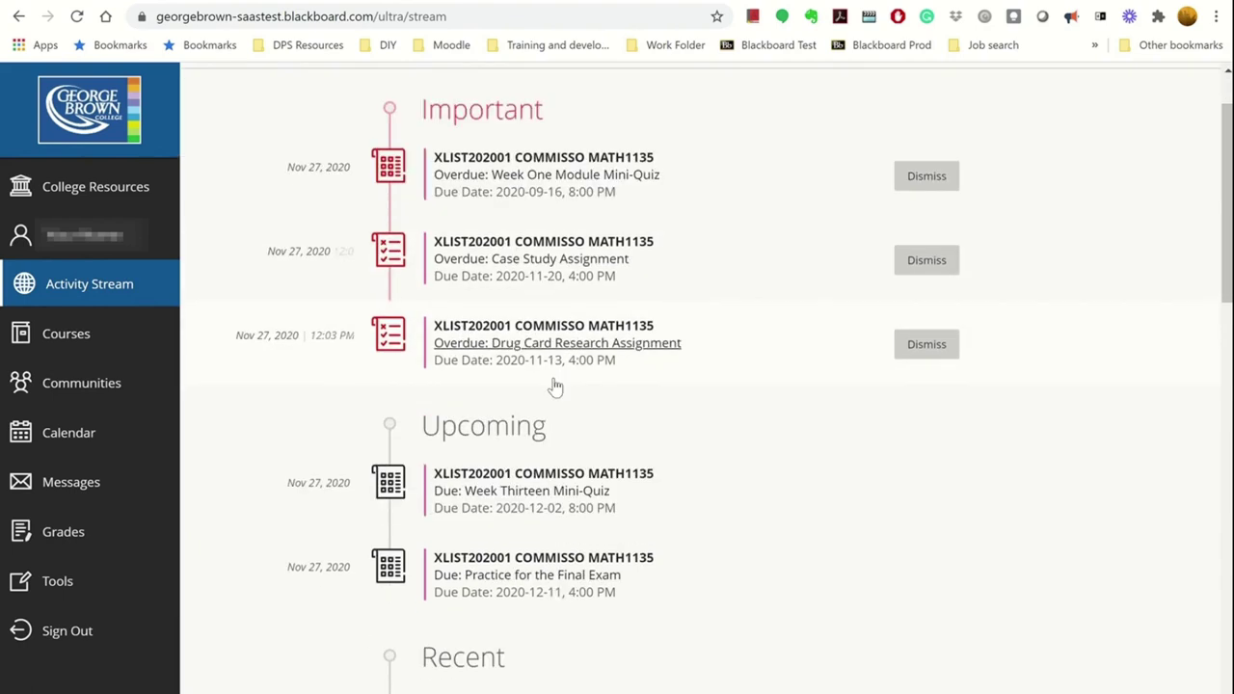
pyautogui.scroll(-1, 587, 441)
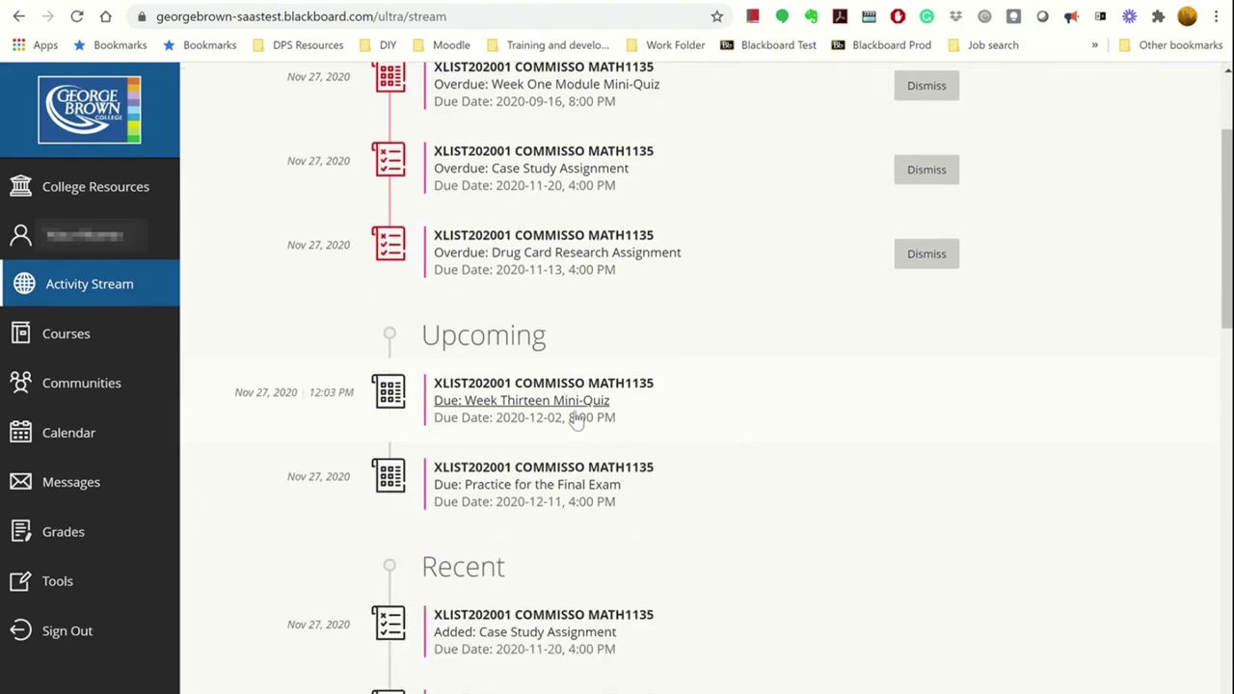
pyautogui.scroll(-1, 575, 421)
pyautogui.scroll(-1, 575, 421)
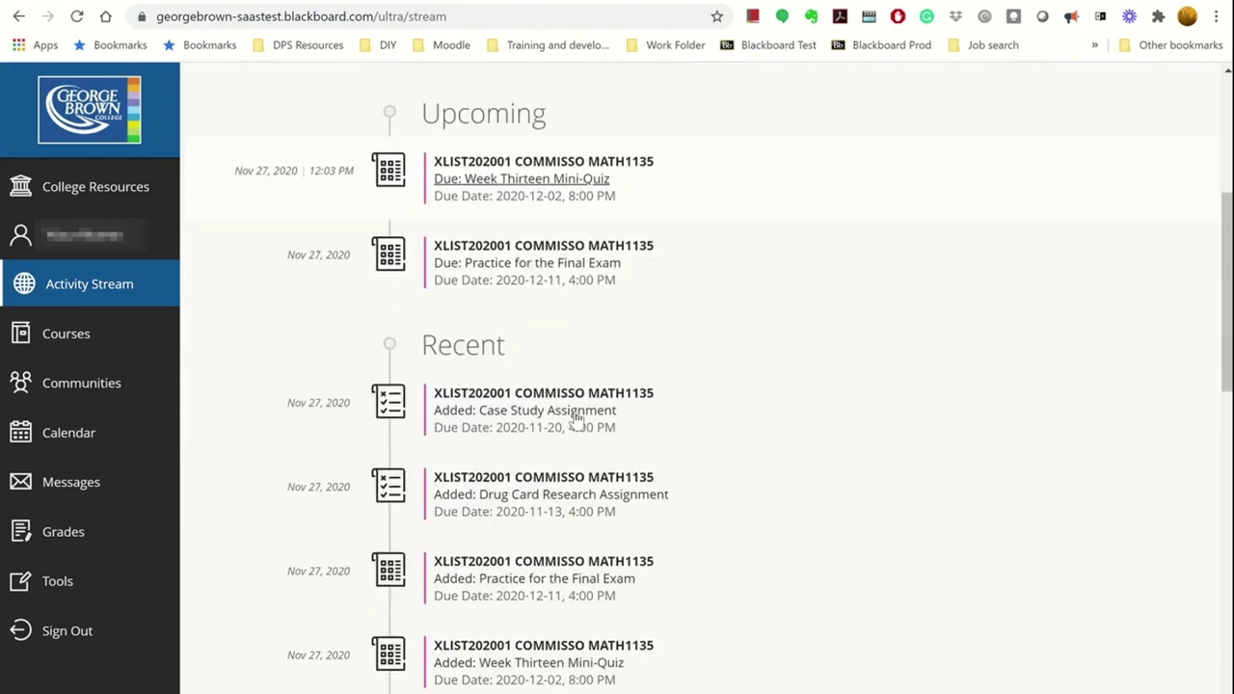
pyautogui.scroll(-2, 576, 421)
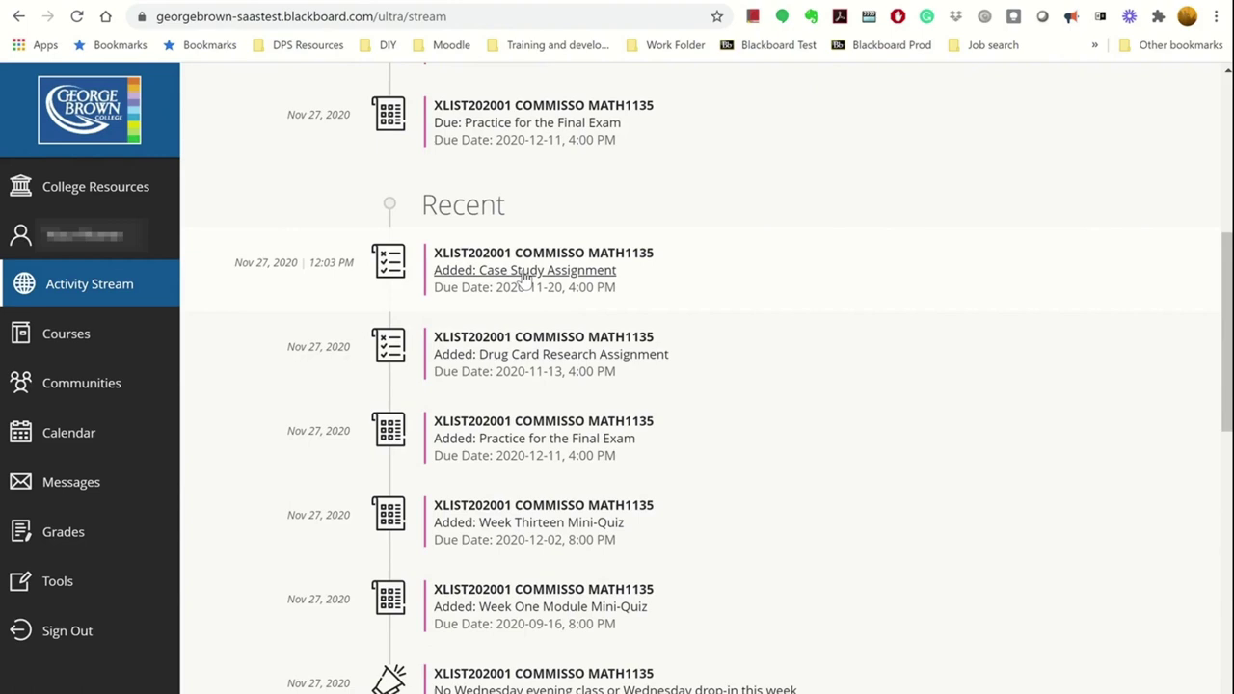
pyautogui.scroll(4, 523, 275)
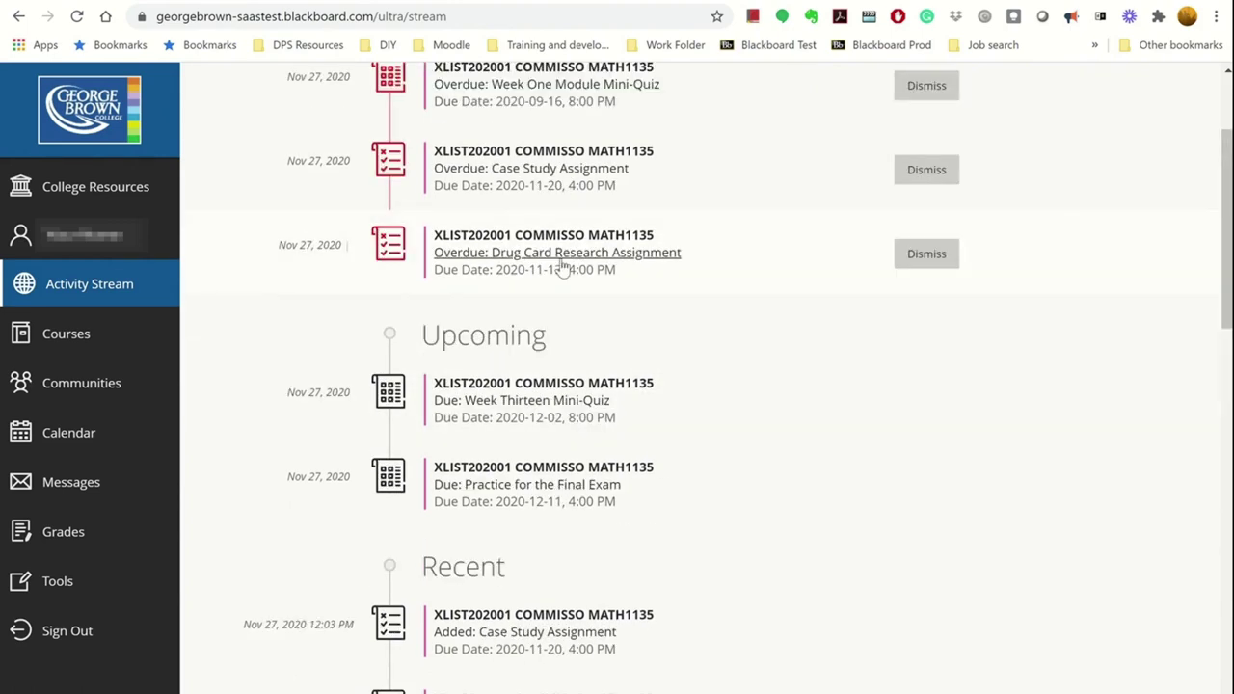
pyautogui.scroll(2, 564, 267)
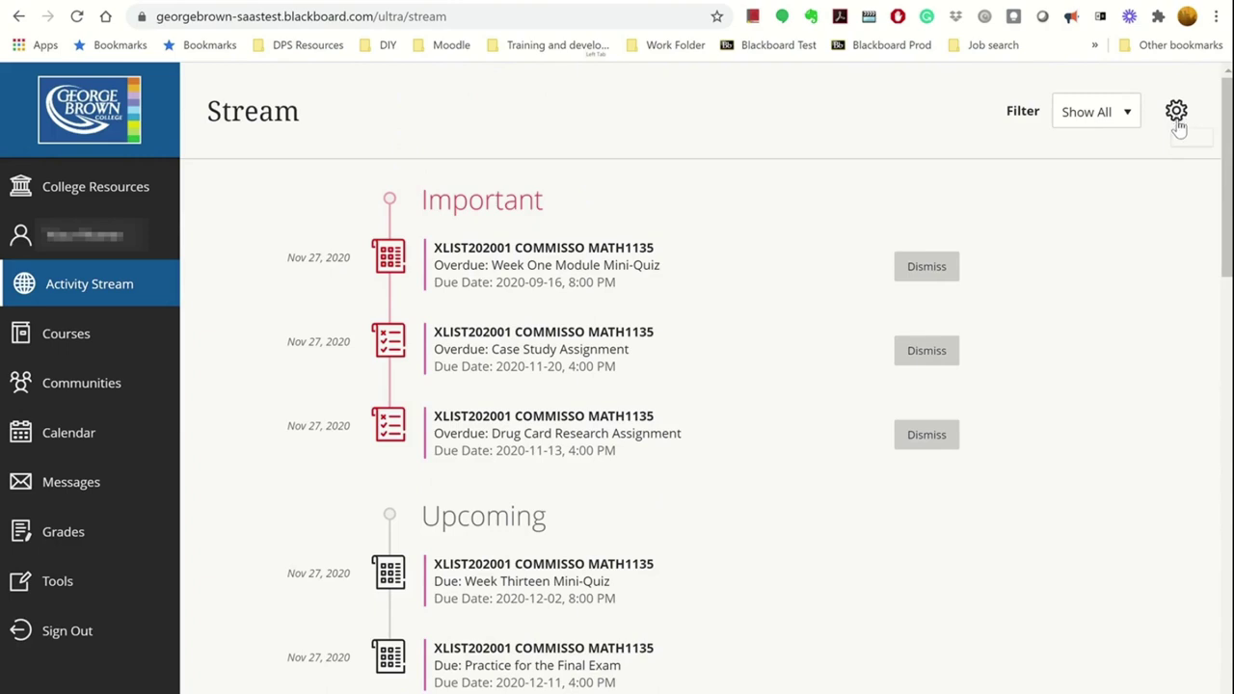
pyautogui.click(1176, 123)
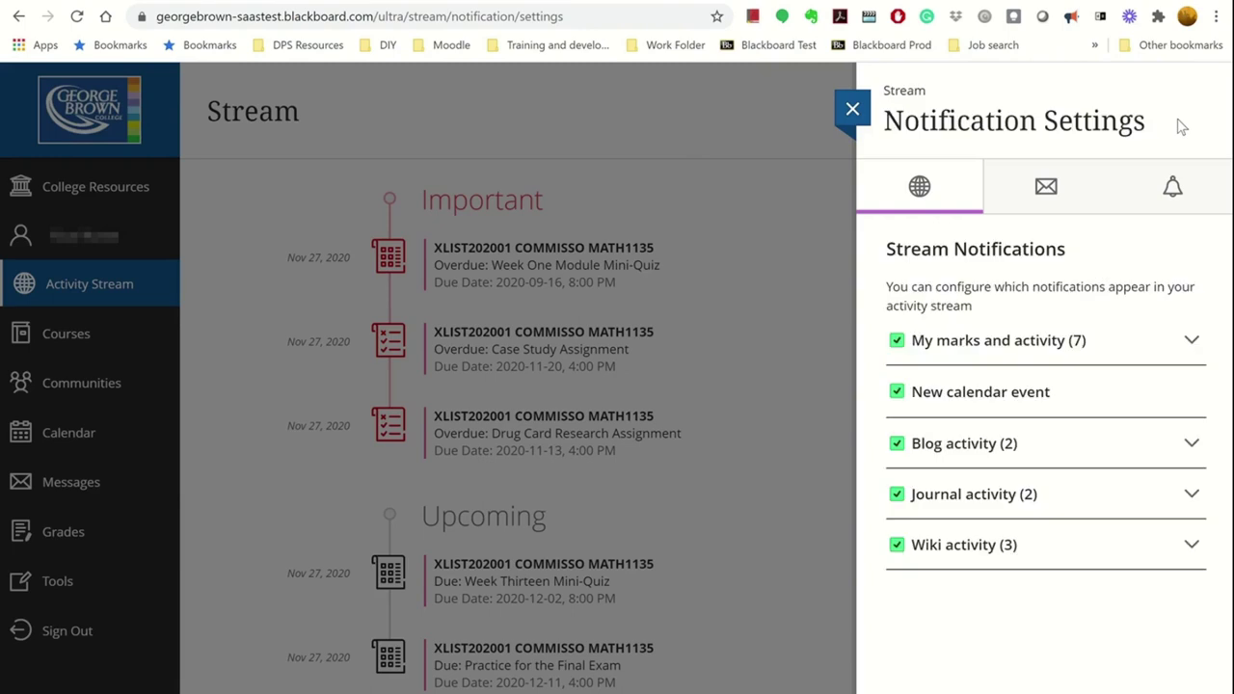
pyautogui.click(1019, 194)
pyautogui.click(1147, 194)
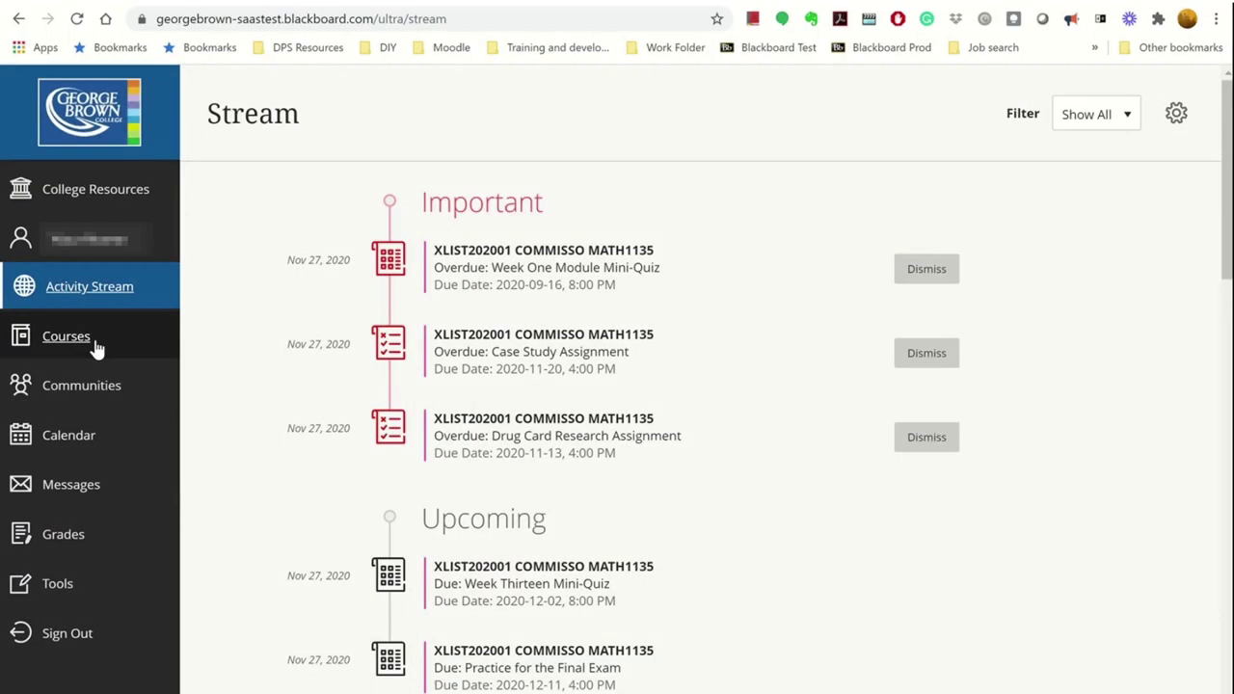
# Filter Courses to Upcoming Courses and try opening the private Abnormal Psychology course
pyautogui.click(93, 347)
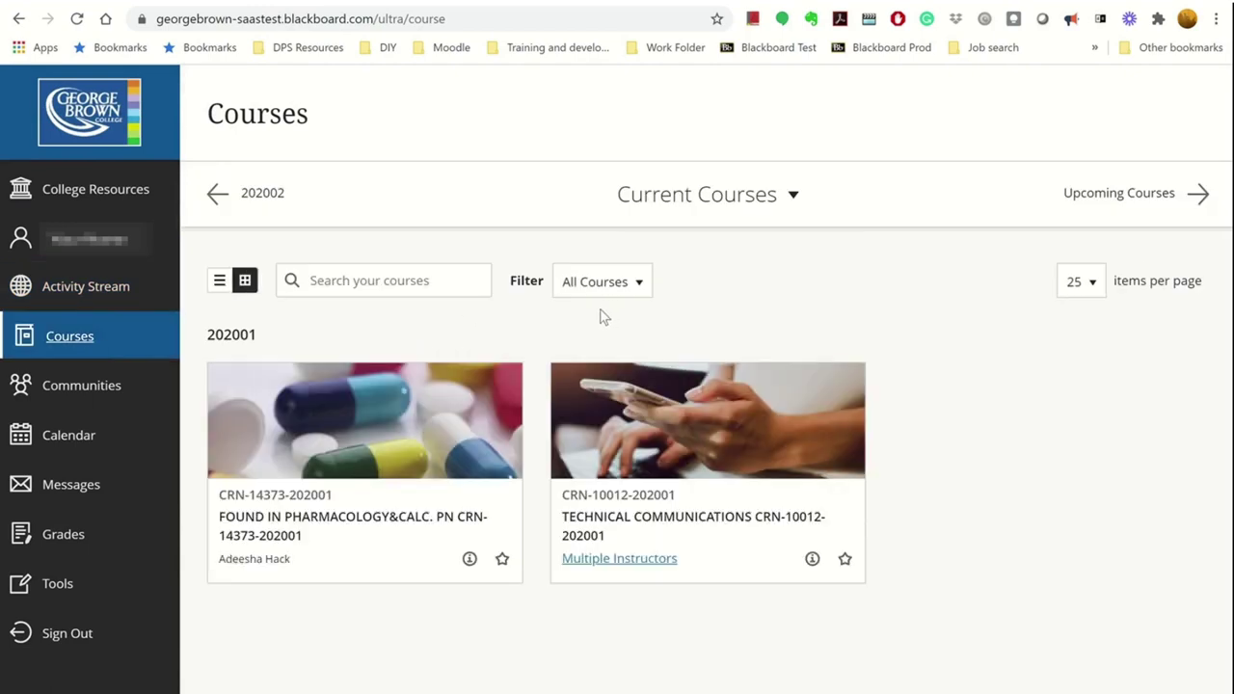
pyautogui.click(727, 200)
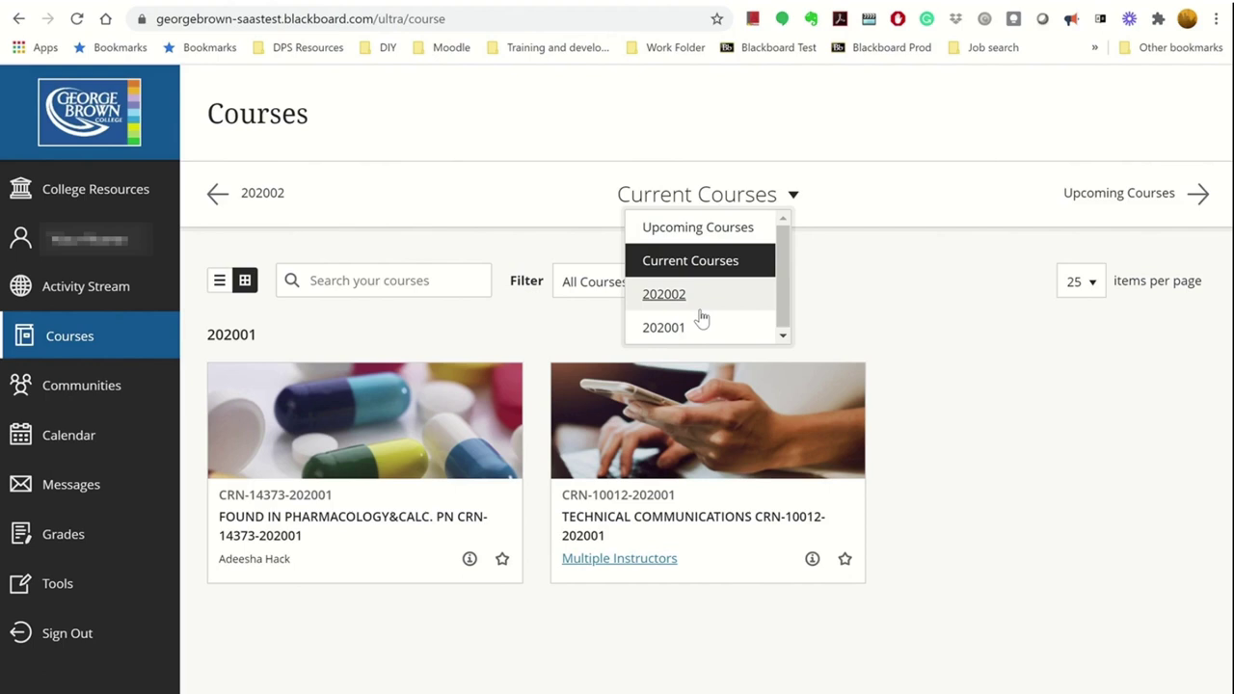
pyautogui.click(703, 229)
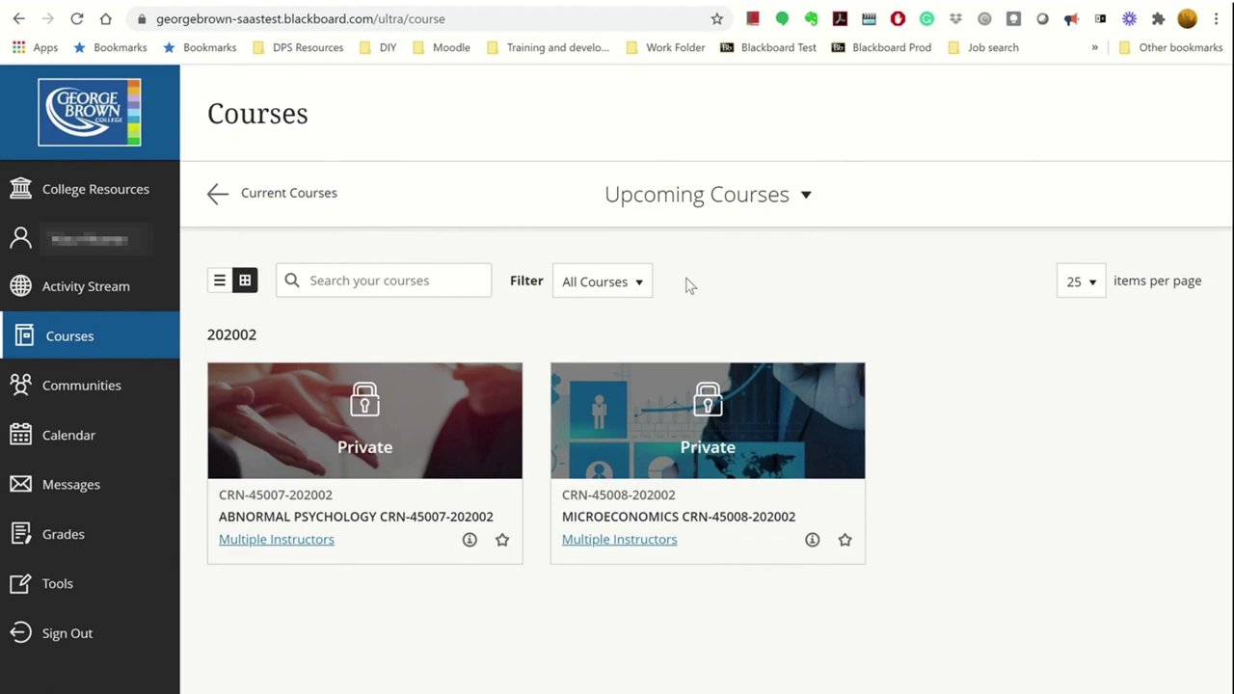
pyautogui.click(420, 435)
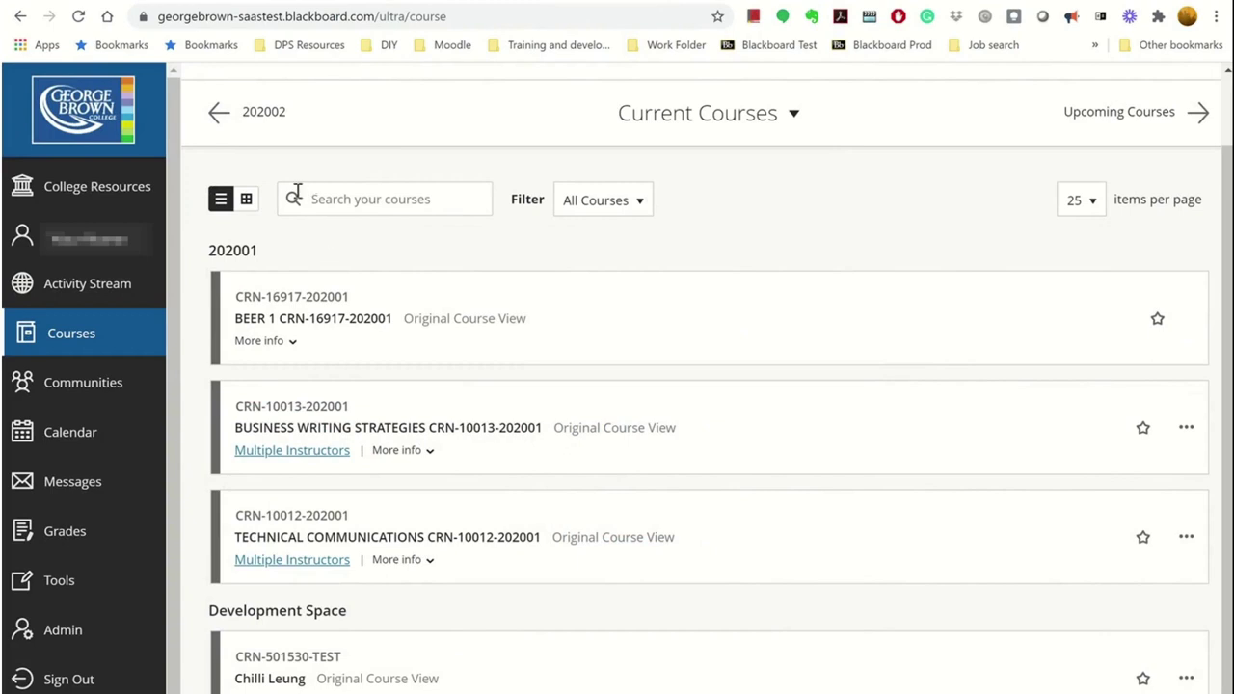
# Switch current courses to card view and inspect Business Writing Strategies' options without changing anything
pyautogui.click(245, 201)
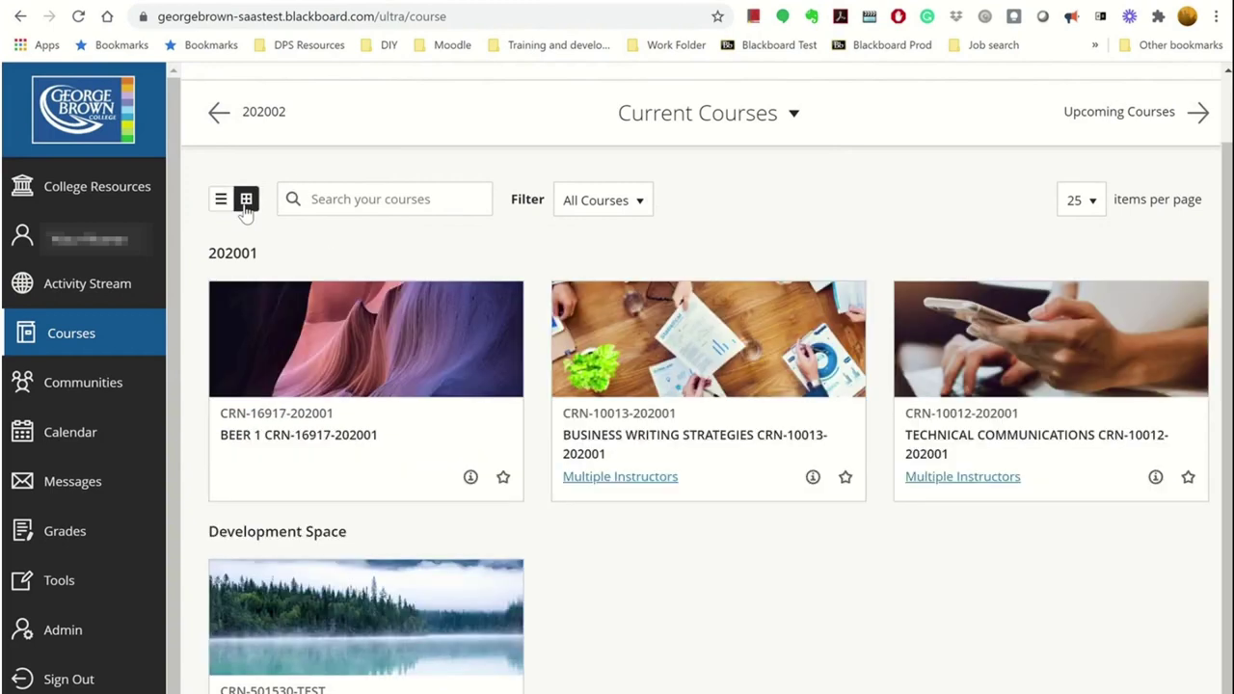
pyautogui.moveTo(707, 385)
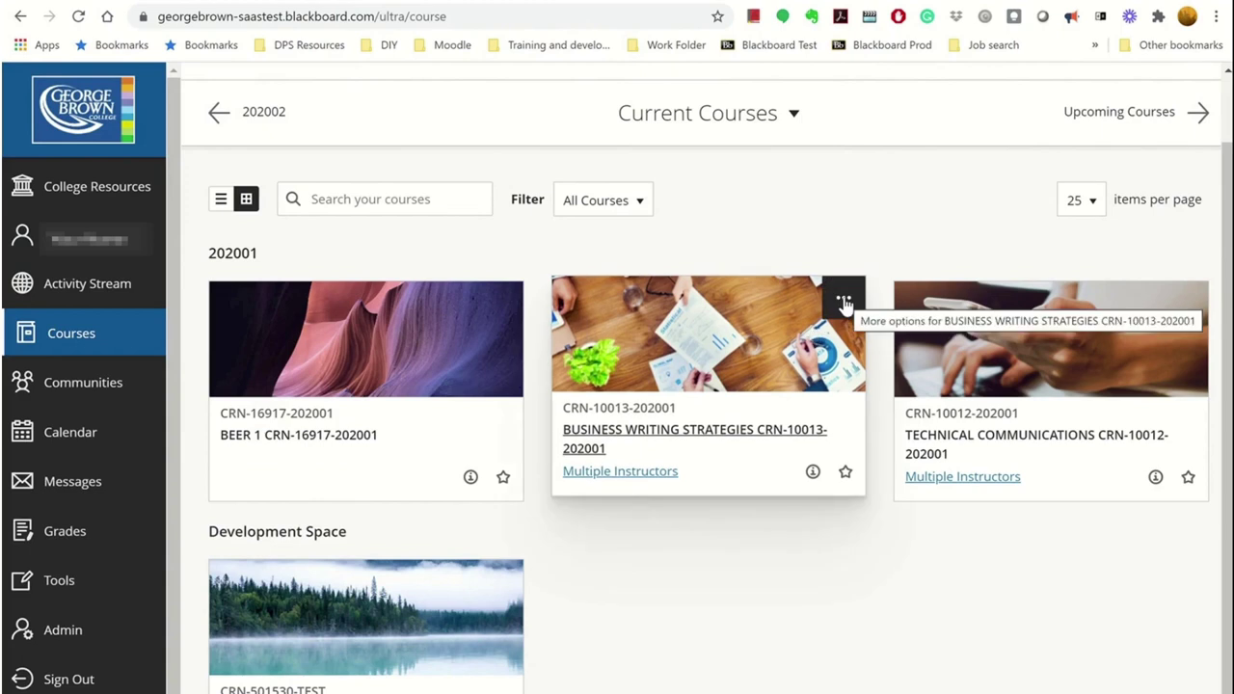
pyautogui.click(843, 300)
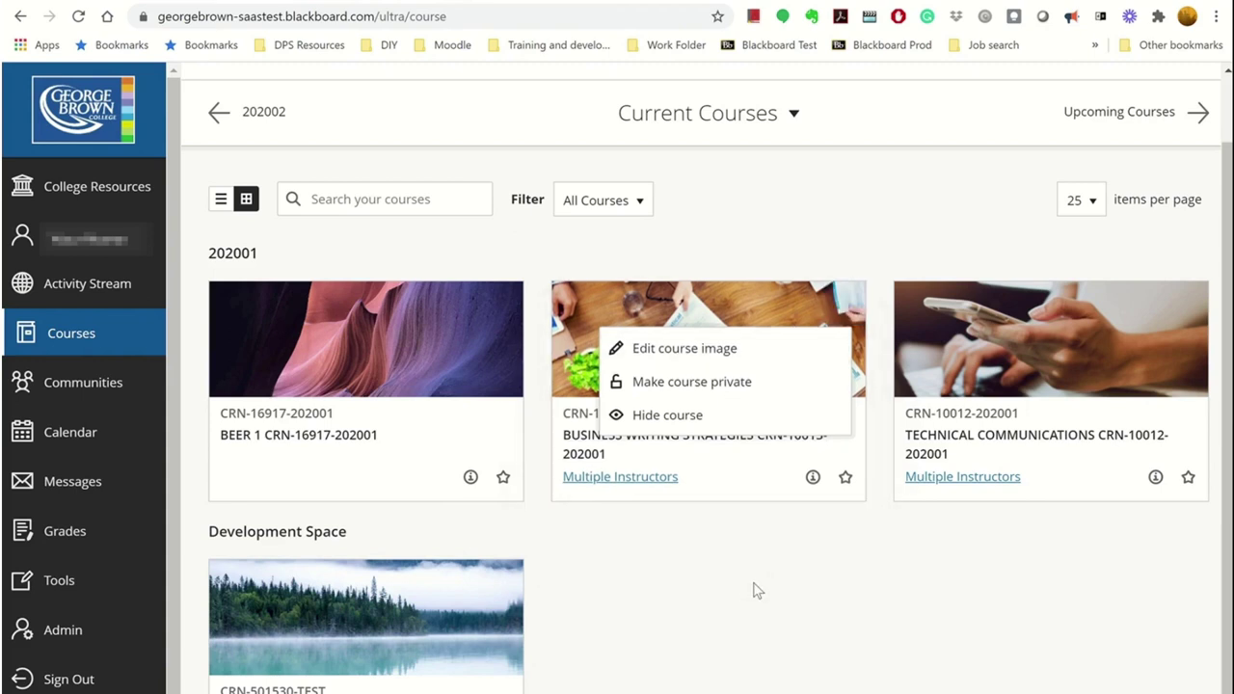
pyautogui.click(737, 535)
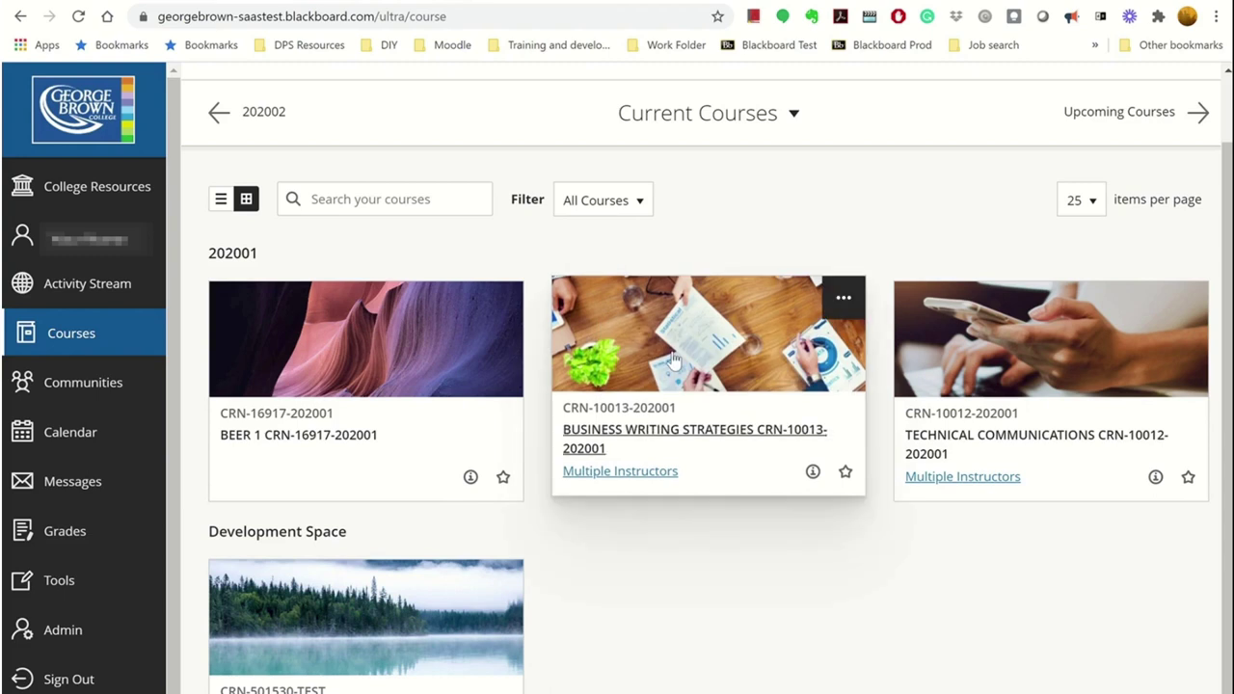
pyautogui.click(672, 360)
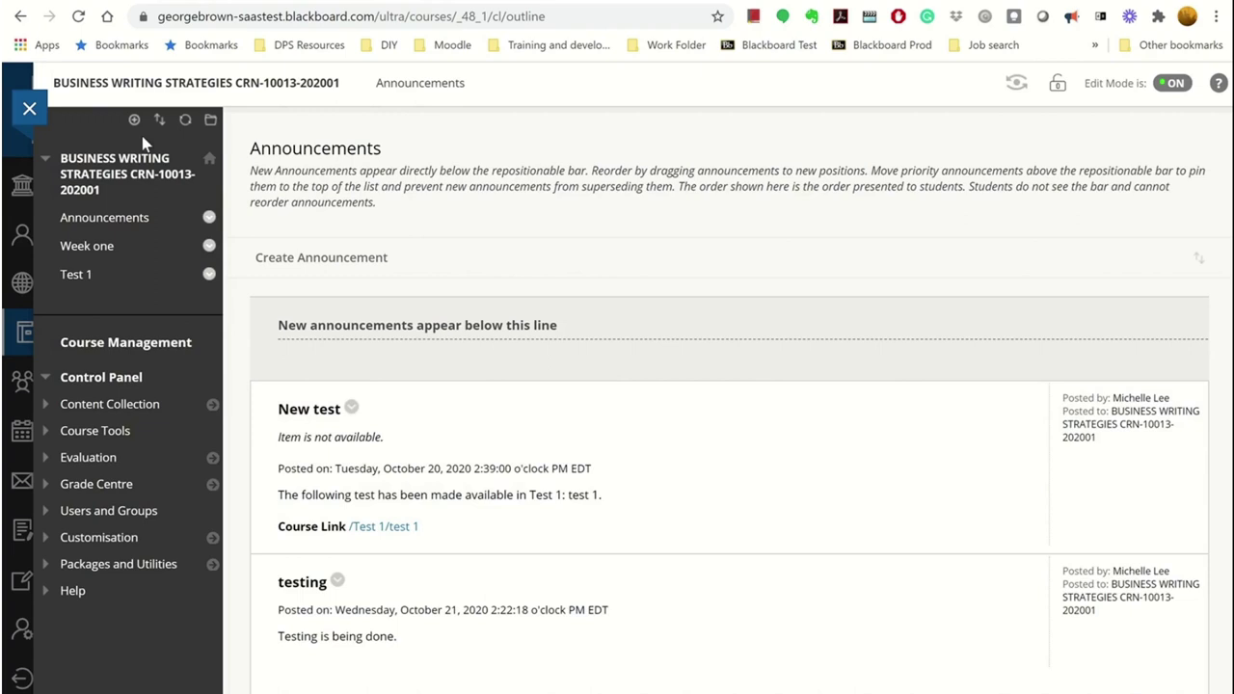
pyautogui.click(28, 111)
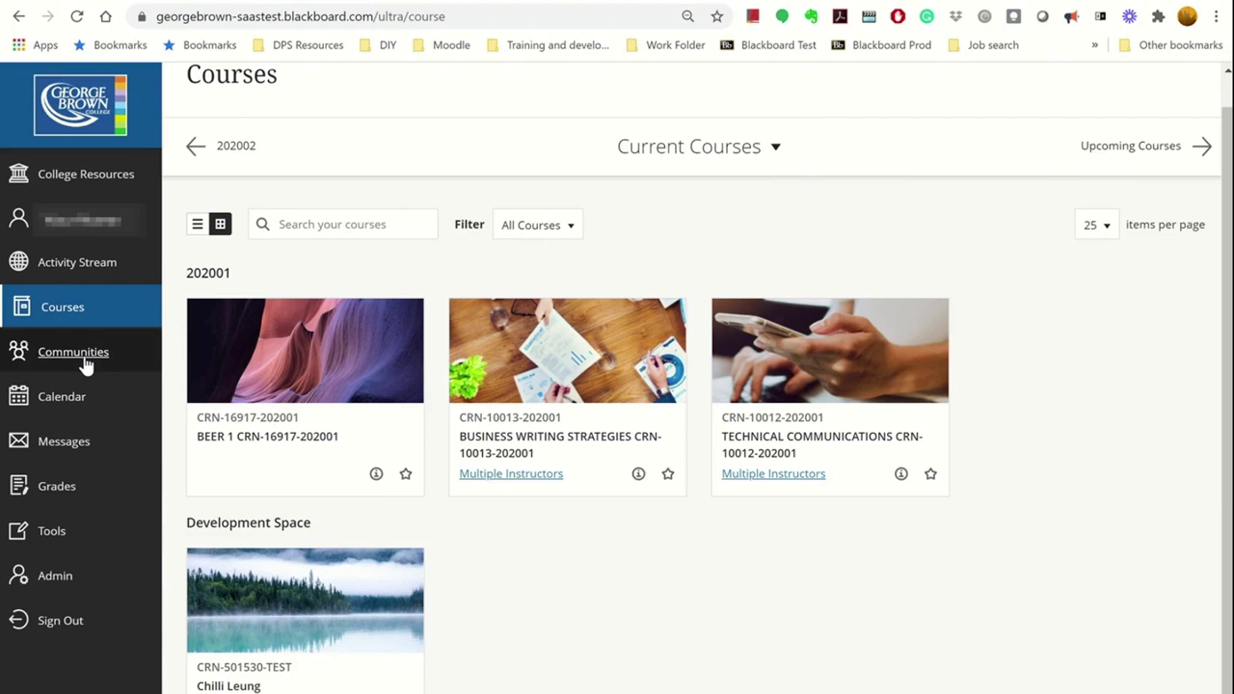
# Visit Communities, Calendar, Messages and Grades pages in turn from the left navigation
pyautogui.click(86, 365)
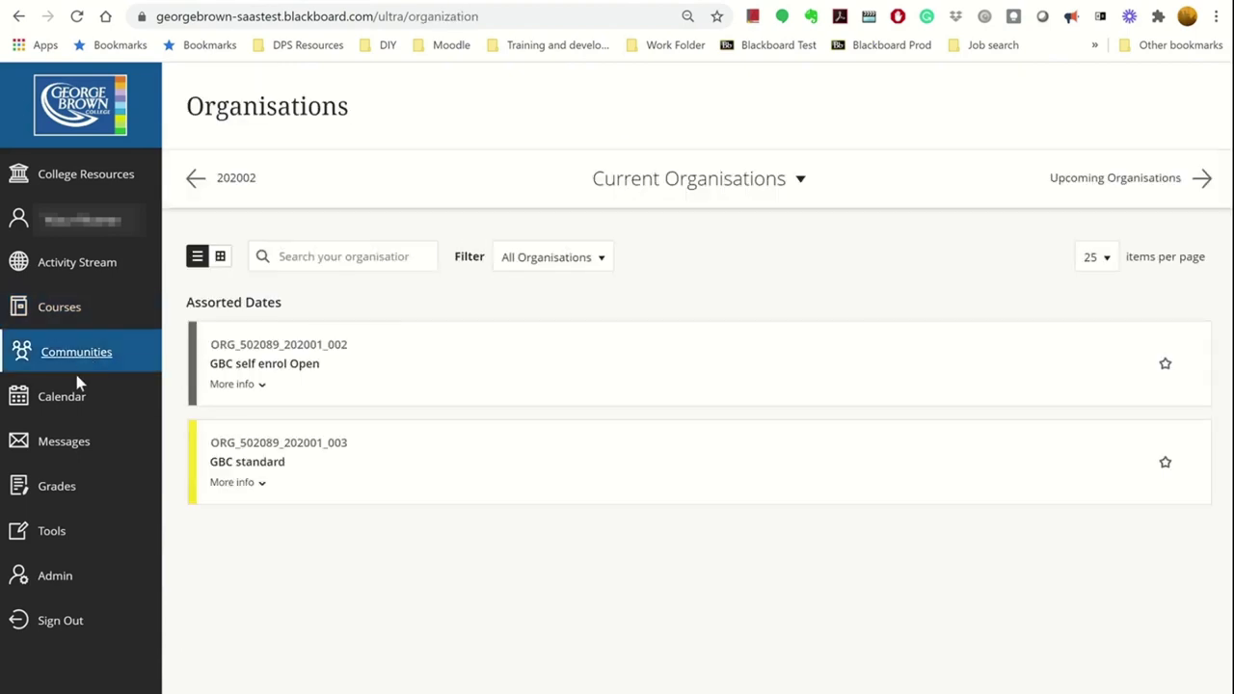
pyautogui.click(73, 401)
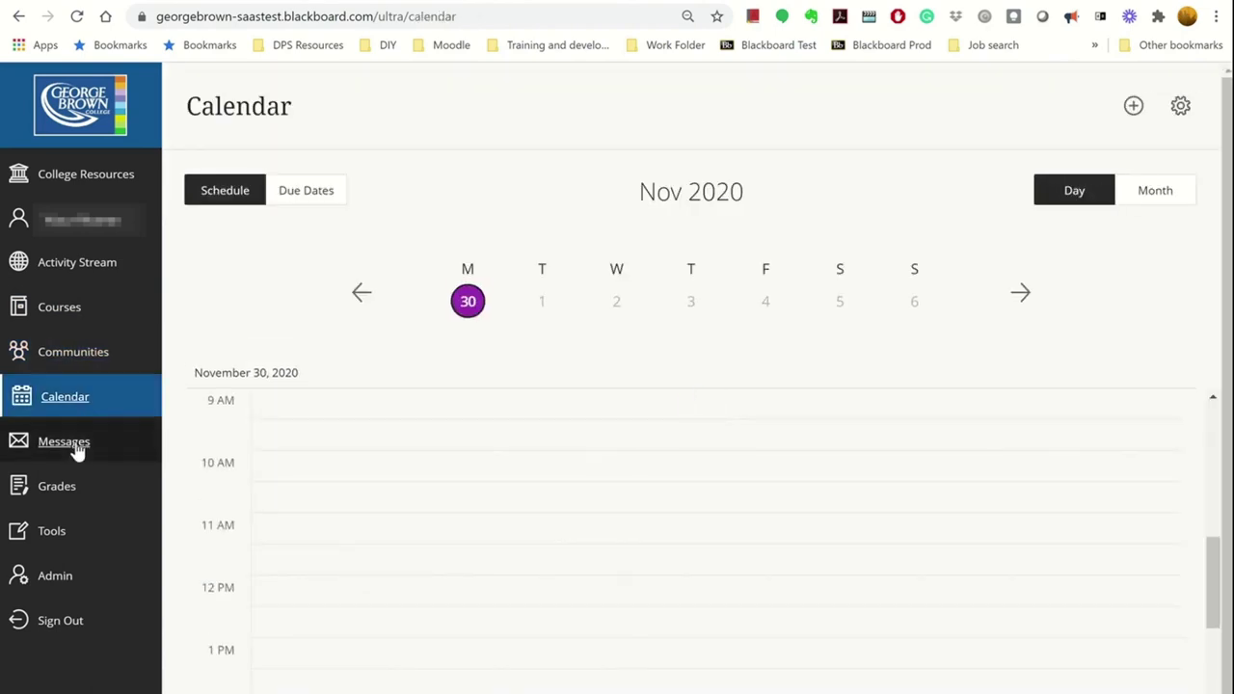
pyautogui.click(77, 448)
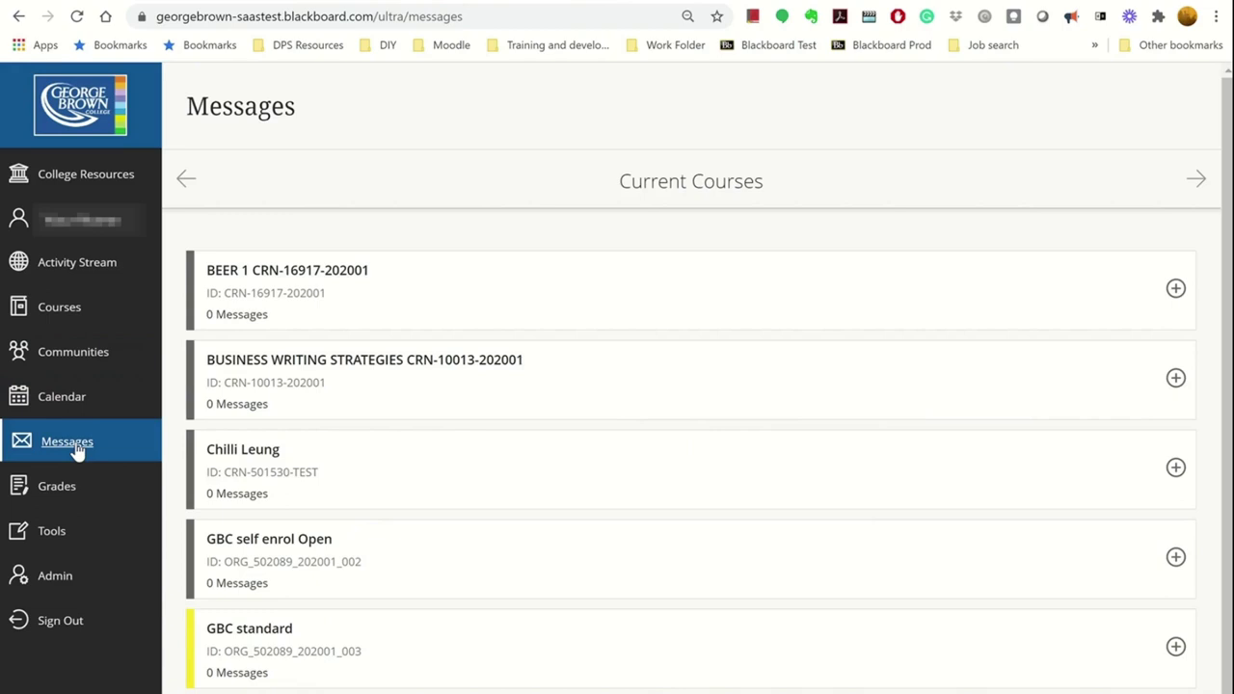
pyautogui.click(77, 496)
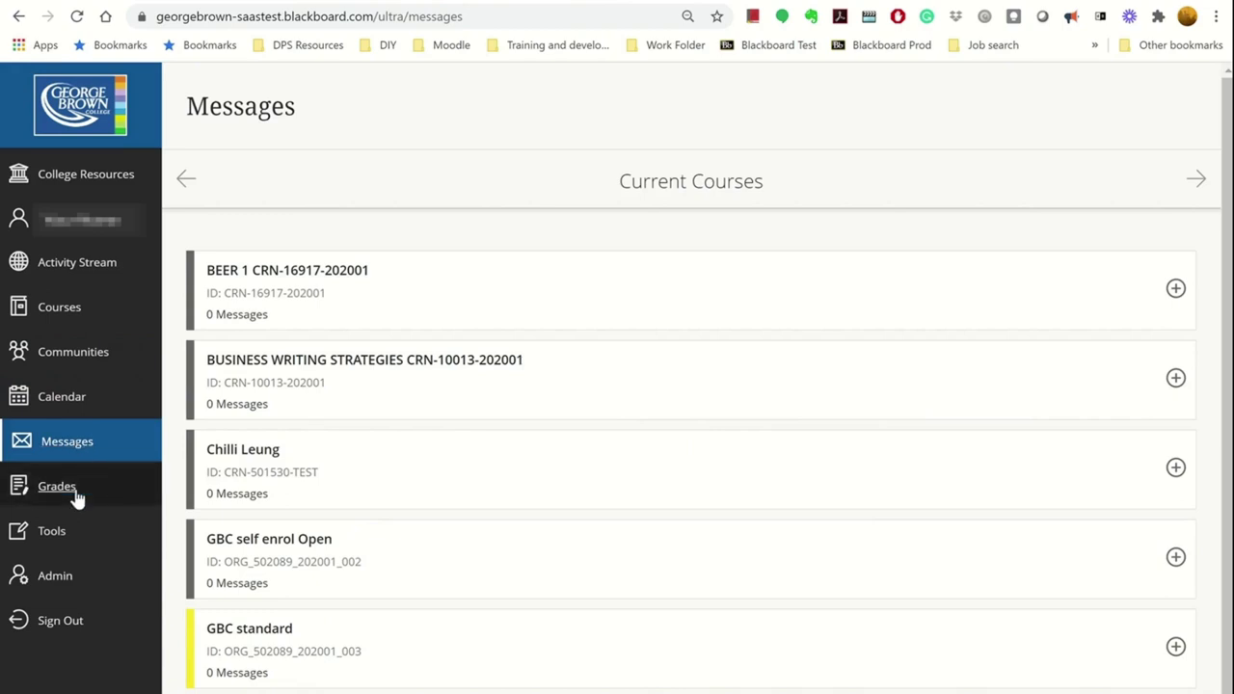